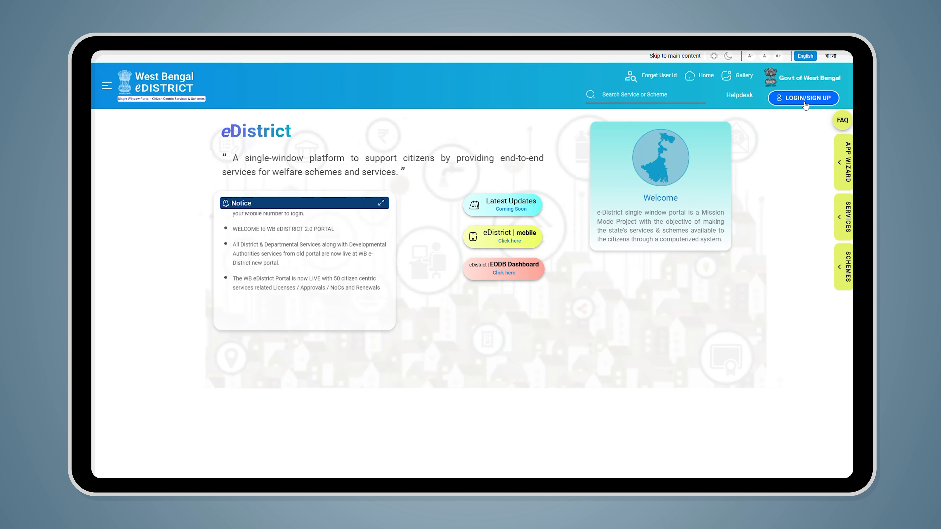
# Step: Sign in to the citizen account with the user ID and captcha to request an OTP
pyautogui.click(803, 99)
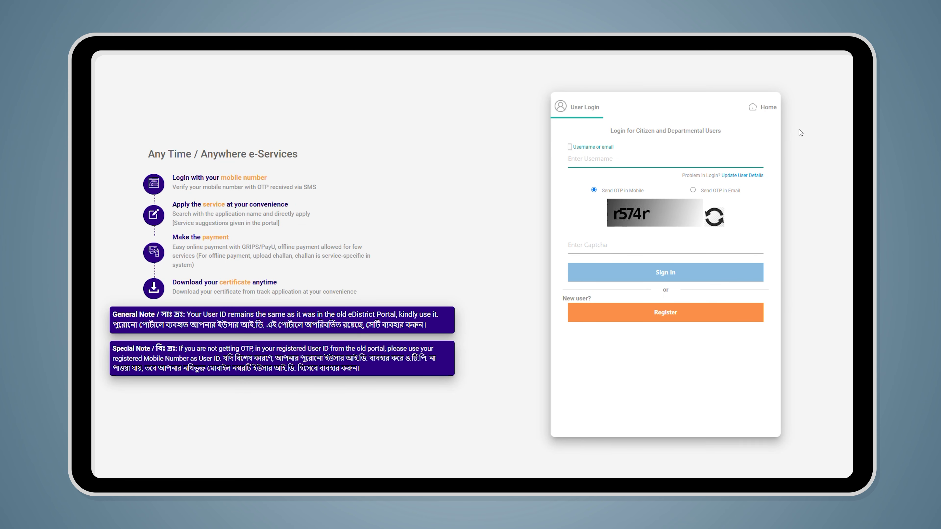
pyautogui.write('User ID')
pyautogui.click(675, 245)
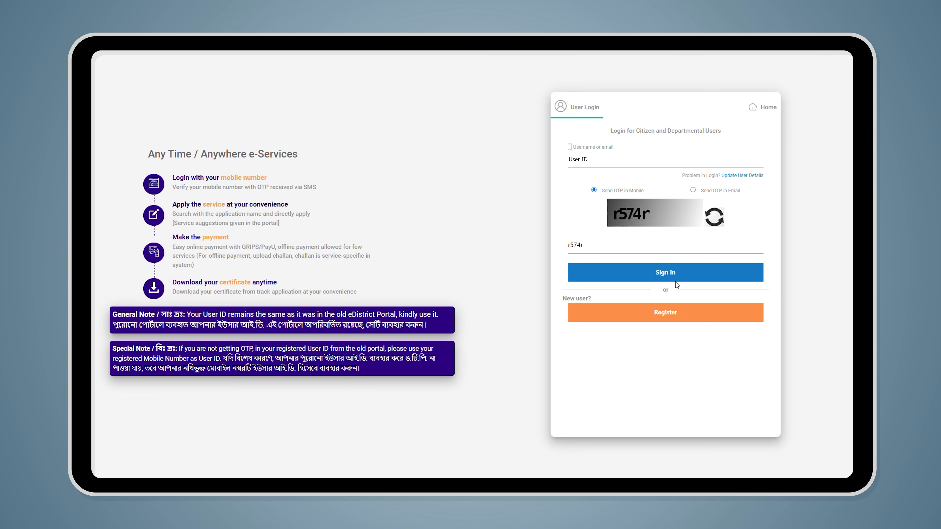
pyautogui.click(672, 276)
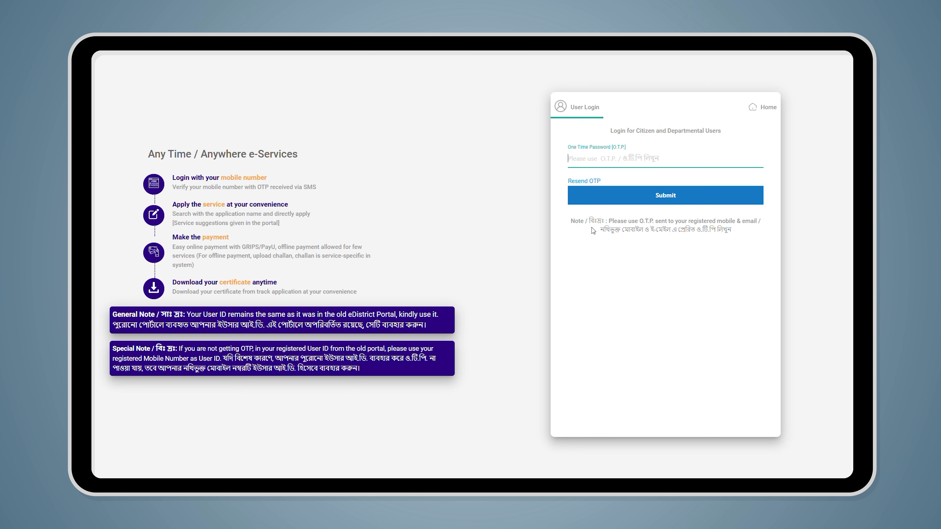
# Step: Enter the one-time password and submit it to reach the dashboard
pyautogui.click(592, 227)
pyautogui.click(658, 204)
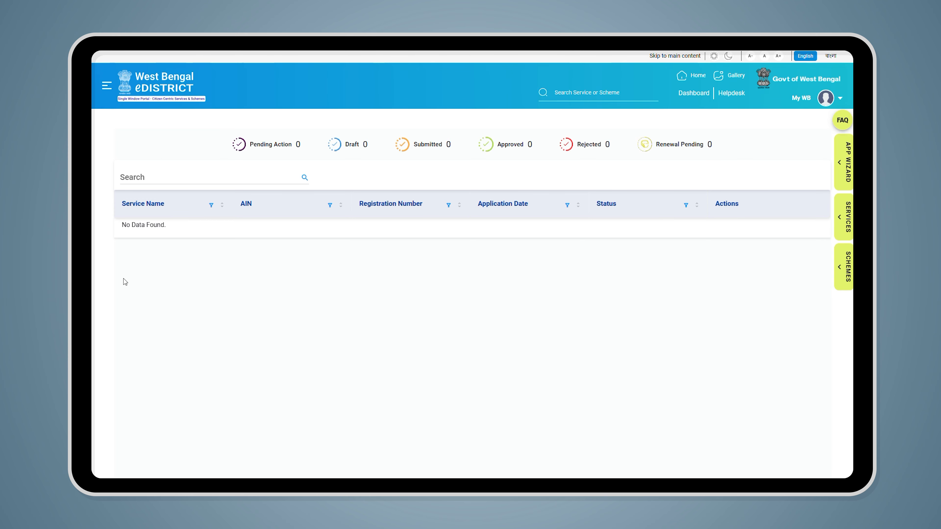
# Step: Open Income Certificate from Services filtered to Certificates and accept its eligibility terms
pyautogui.click(107, 88)
pyautogui.click(118, 124)
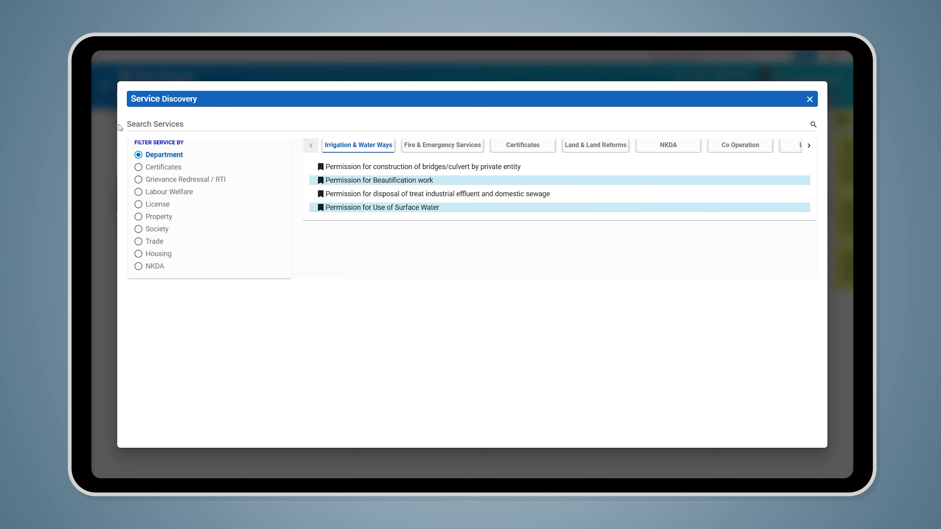
pyautogui.click(138, 167)
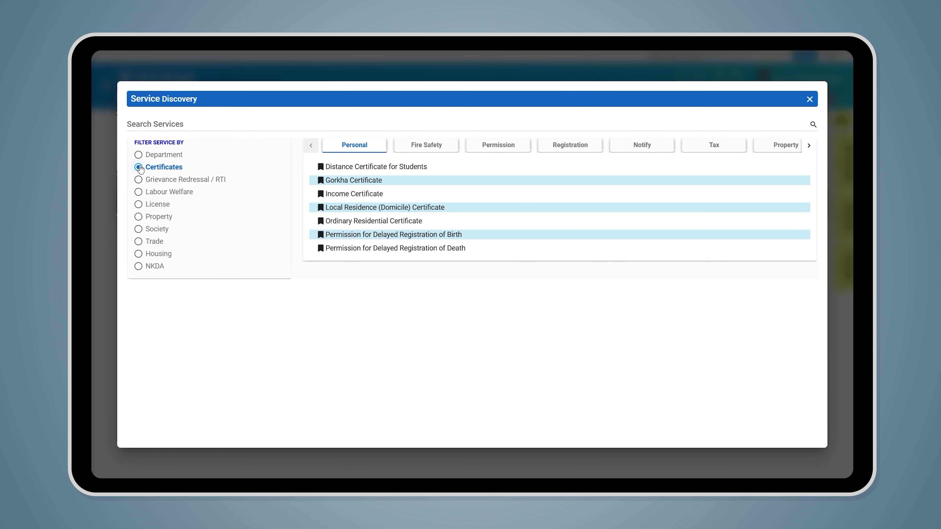
pyautogui.click(349, 196)
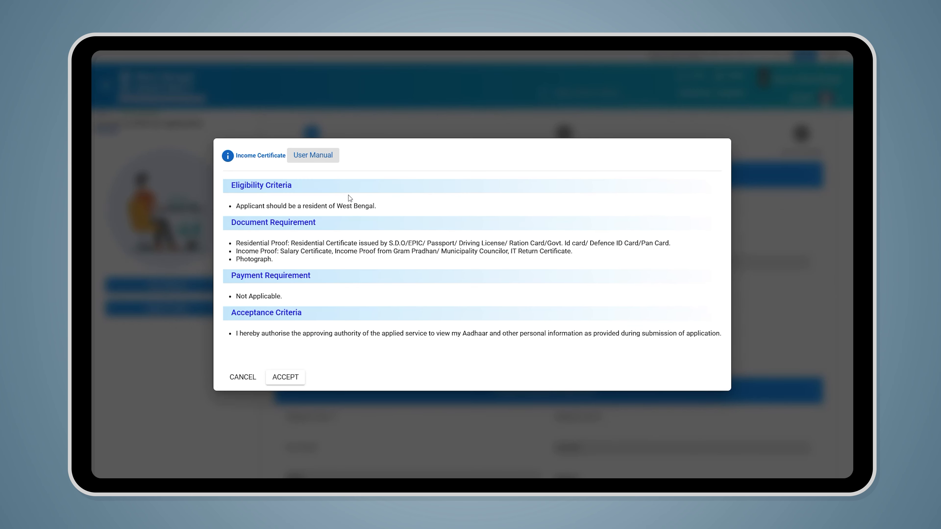
pyautogui.click(286, 378)
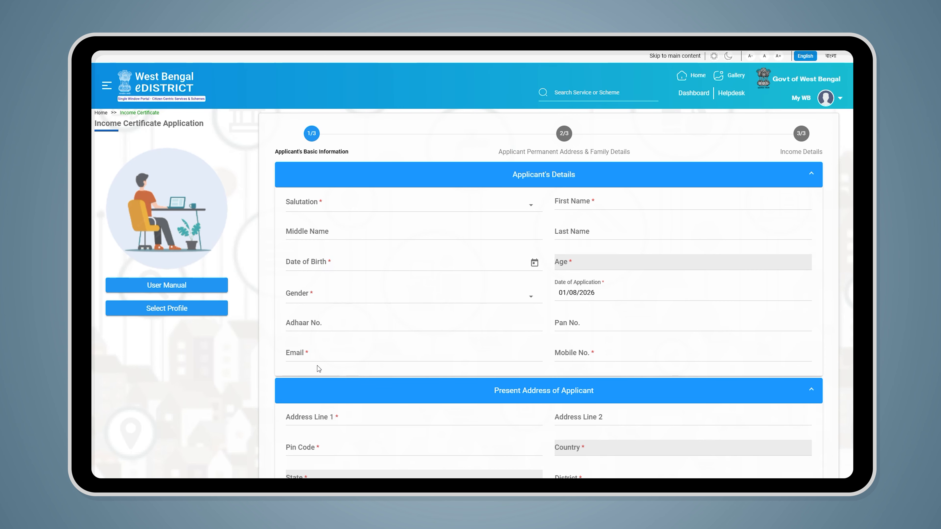
# Step: Choose salutation Mr., enter the applicant's names, birth date (age 57) and gender Male
pyautogui.click(532, 206)
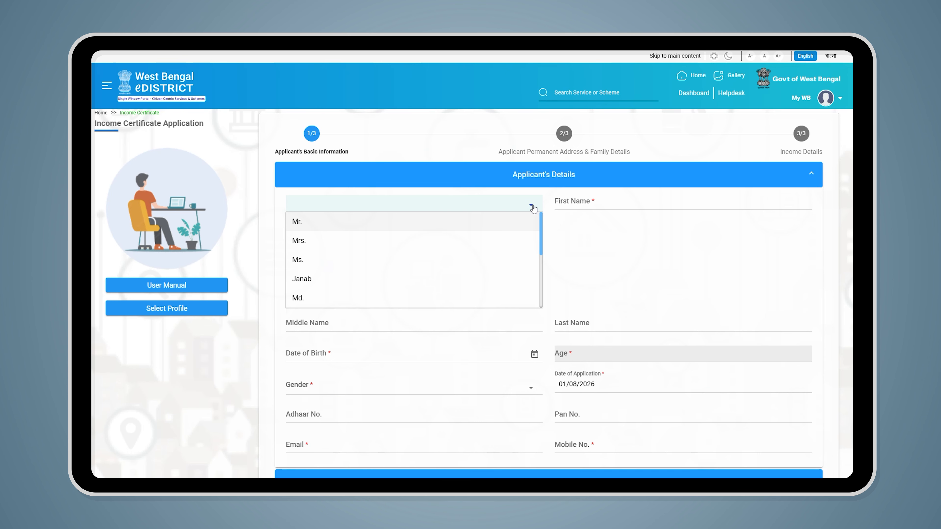
pyautogui.click(498, 225)
pyautogui.click(552, 219)
pyautogui.write('Axxxxx')
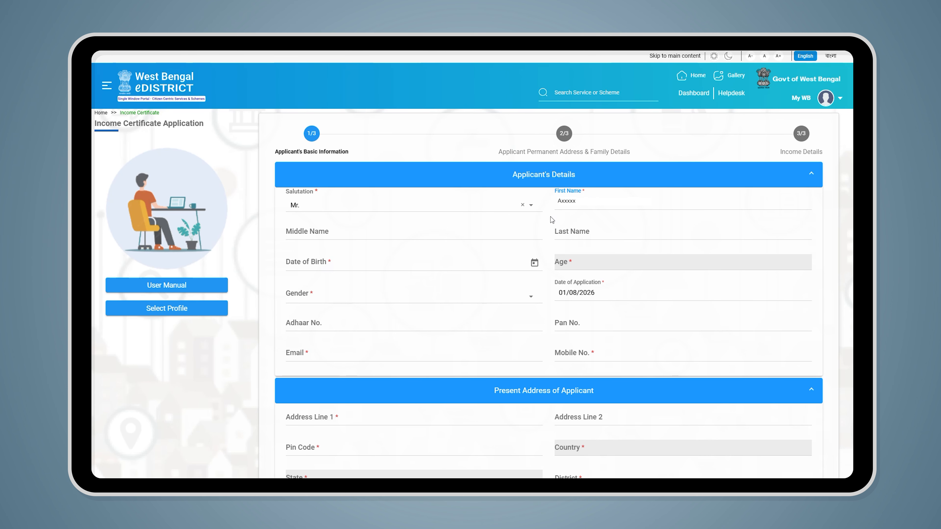
pyautogui.press('Tab')
pyautogui.press('Tab')
pyautogui.write('Mxxxxx')
pyautogui.press('Tab')
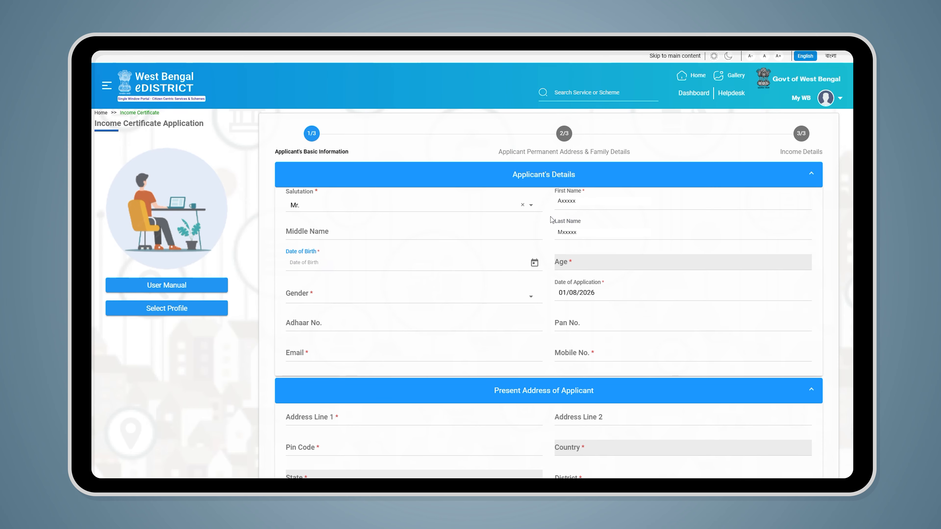
pyautogui.click(535, 263)
pyautogui.click(532, 298)
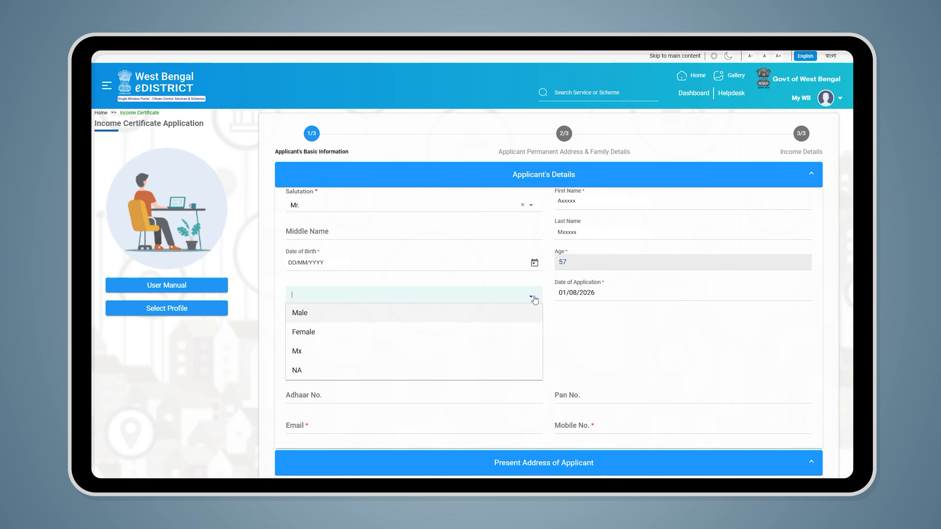
pyautogui.click(521, 312)
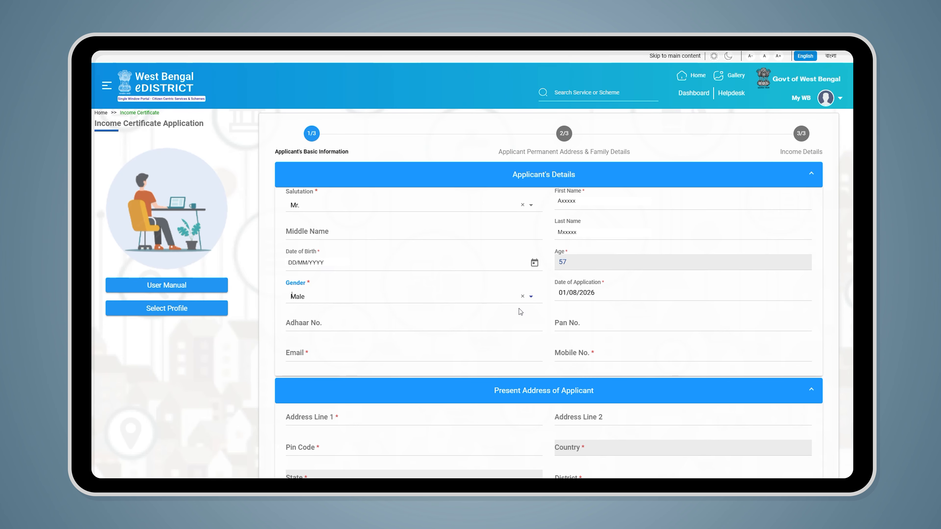
# Step: Enter the applicant's Aadhaar number, PAN, e-mail address and mobile number
pyautogui.click(505, 323)
pyautogui.write('1234 5678 0000')
pyautogui.press('Tab')
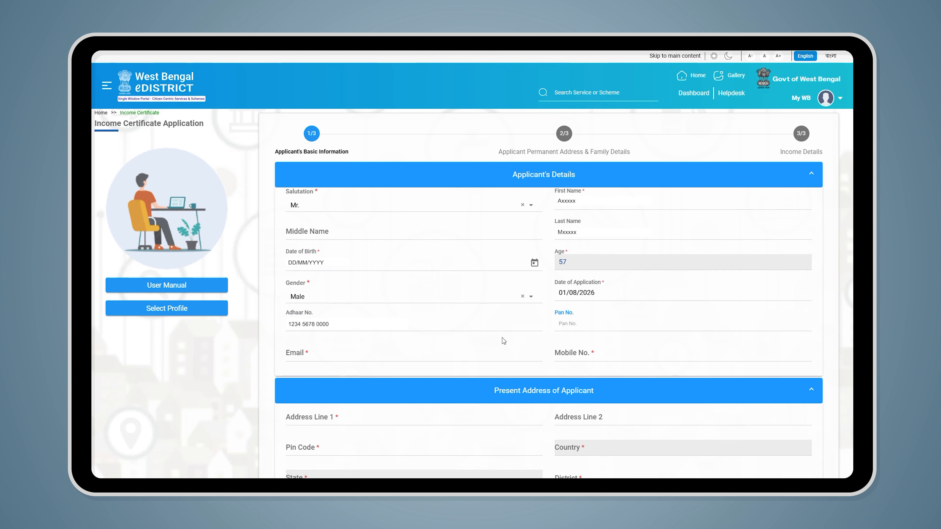
pyautogui.hotkey('ctrl', 'v')
pyautogui.click(504, 342)
pyautogui.hotkey('ctrl', 'v')
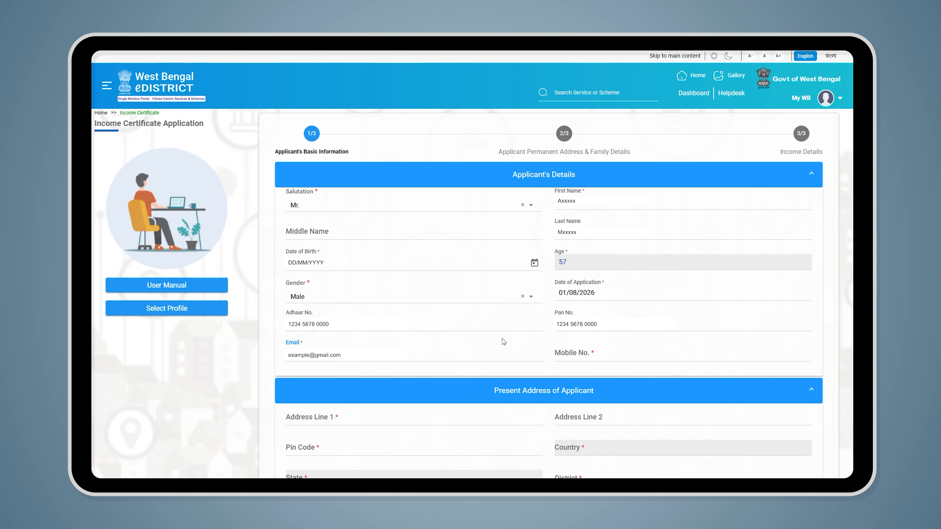
pyautogui.press('Tab')
pyautogui.hotkey('ctrl', 'v')
# Step: Verify the applicant's mobile number with the six-digit OTP
pyautogui.click(791, 357)
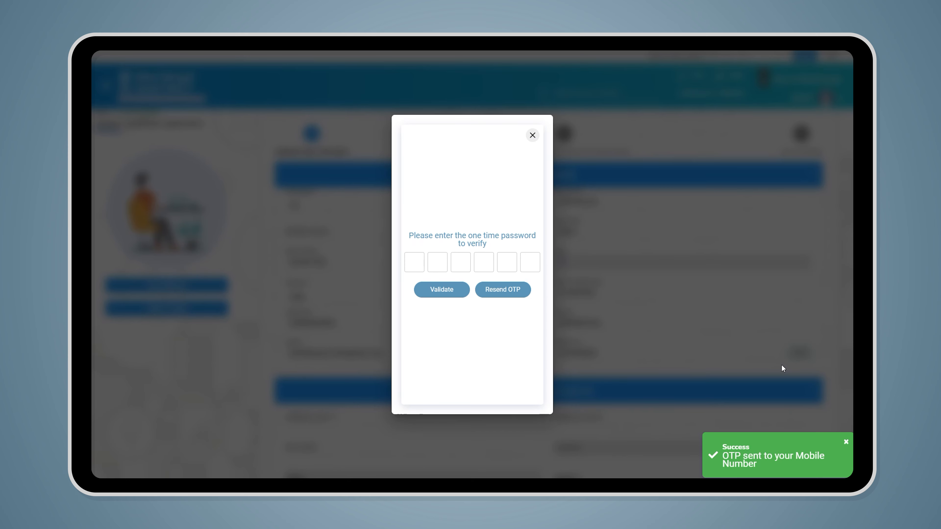
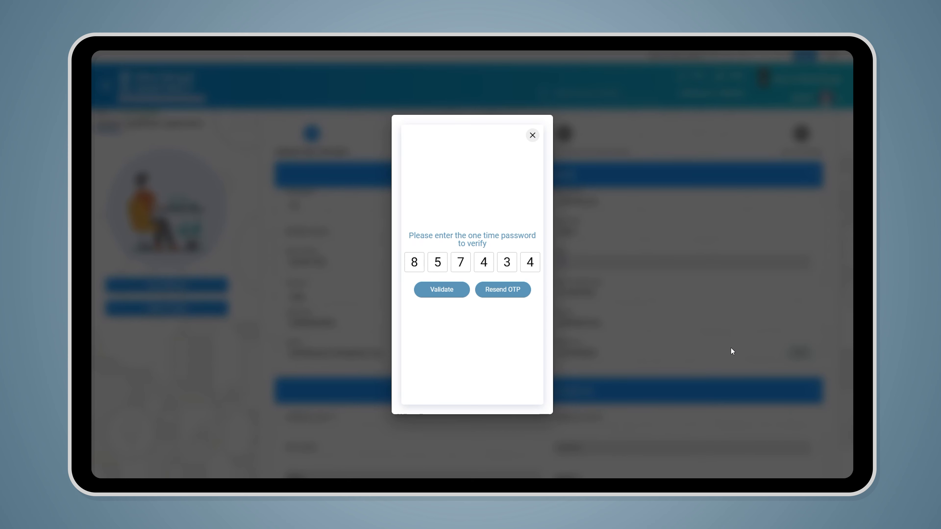
pyautogui.click(443, 297)
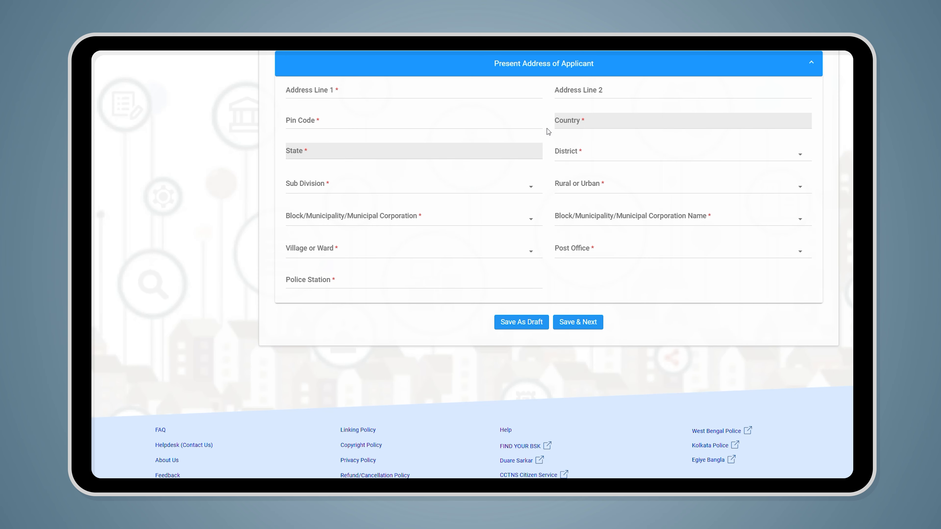
# Step: Fill the present address line and pin code, complete the location fields, and save step one
pyautogui.click(520, 94)
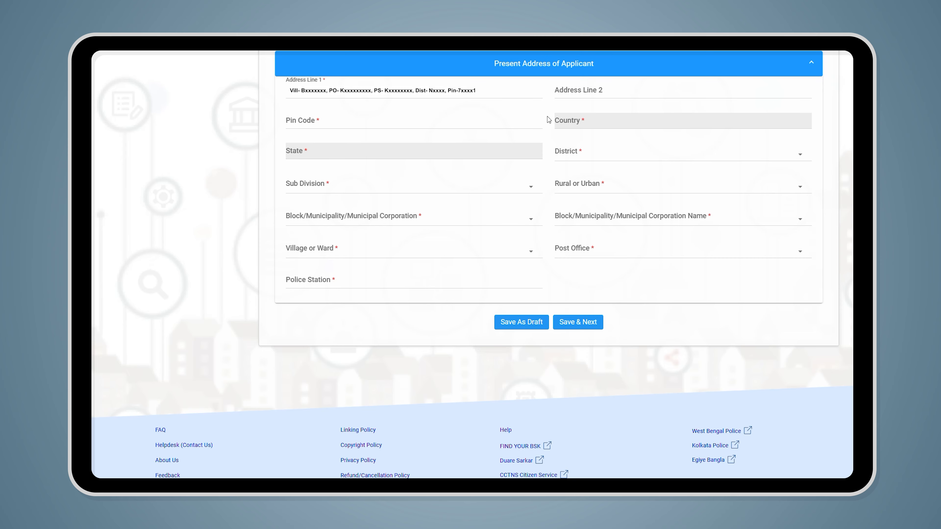
pyautogui.click(542, 122)
pyautogui.write('7xxxx1')
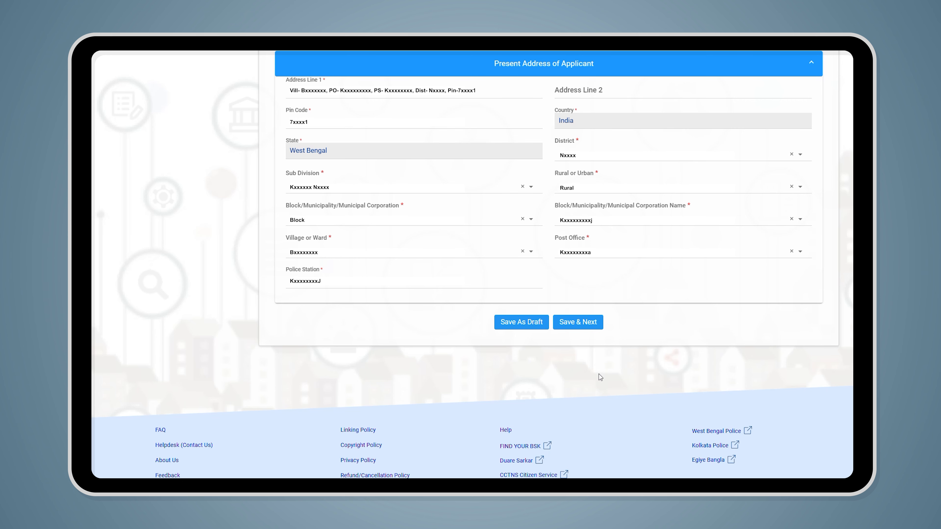
pyautogui.click(579, 323)
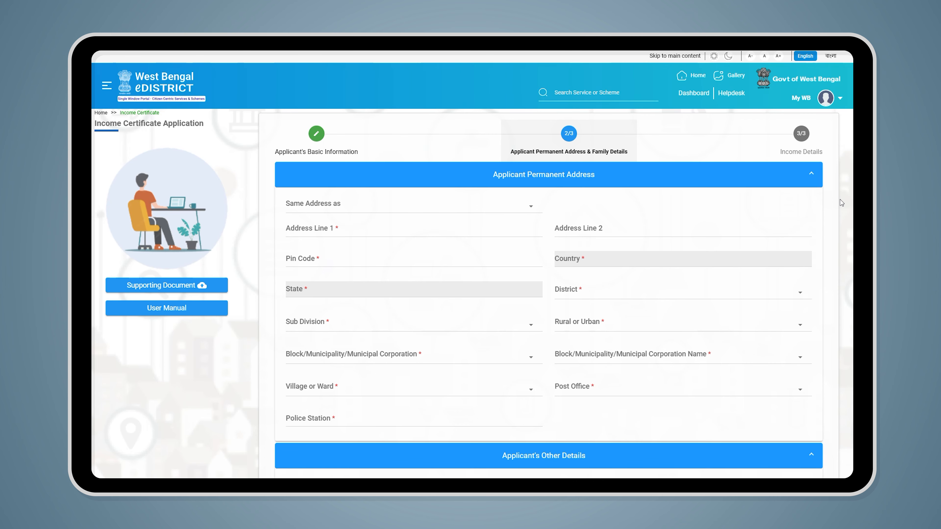
# Step: Set permanent address same as present, Minor/Student to NO, and Special Case to Not Applicable
pyautogui.click(521, 207)
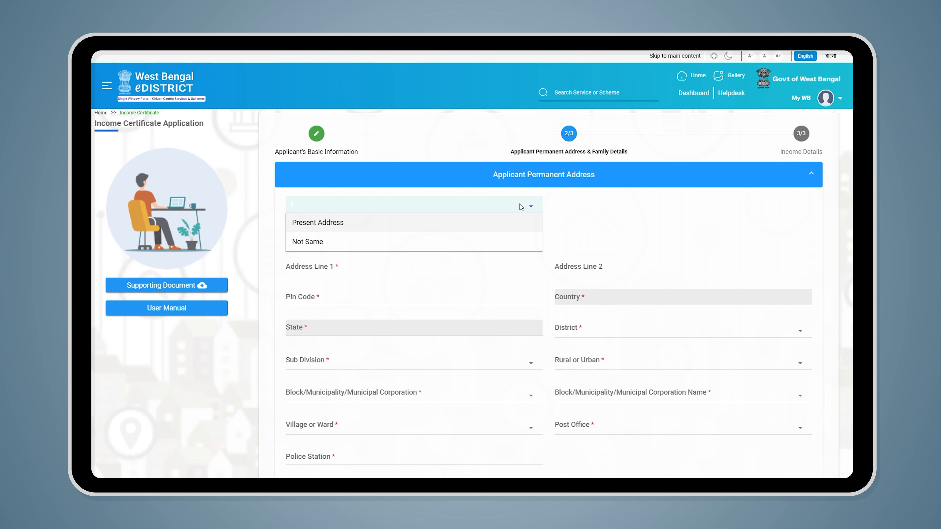
pyautogui.click(496, 225)
pyautogui.scroll(-10, 546, 105)
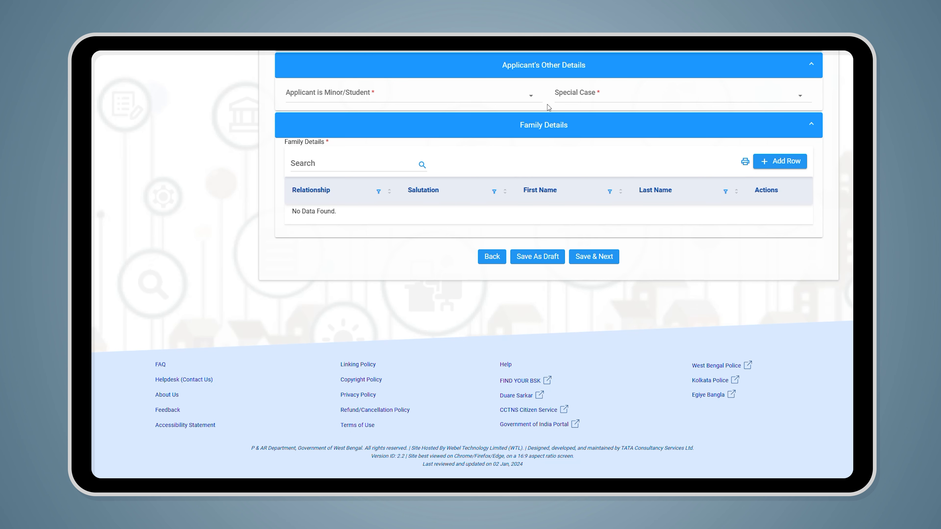
pyautogui.click(530, 96)
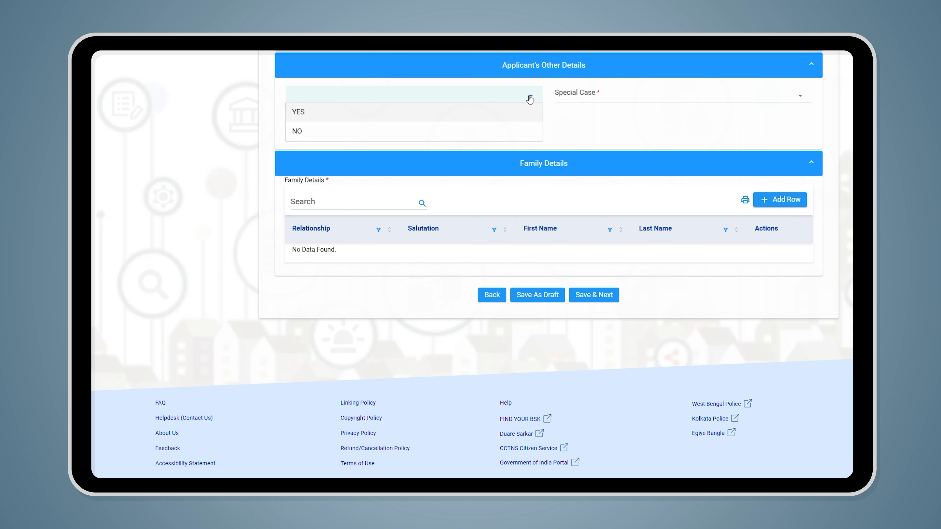
pyautogui.click(513, 131)
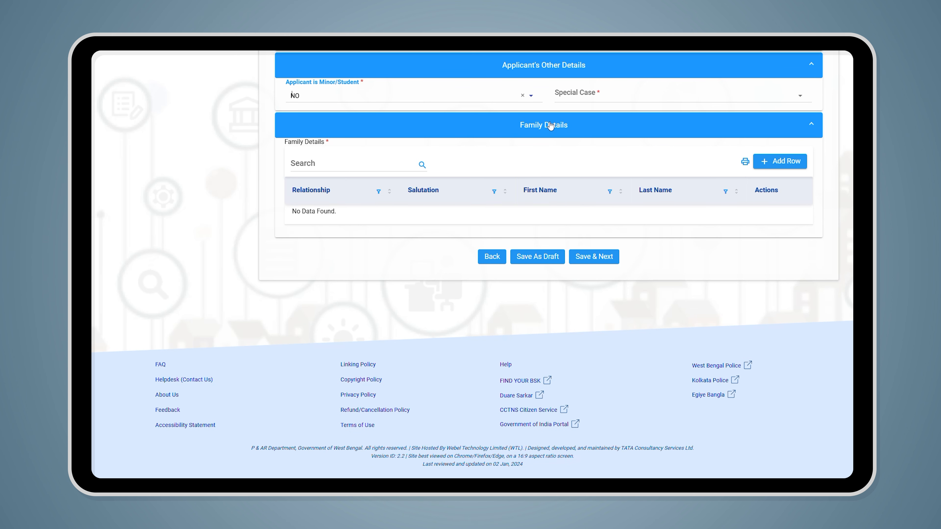
pyautogui.click(592, 97)
pyautogui.scroll(-1, 607, 167)
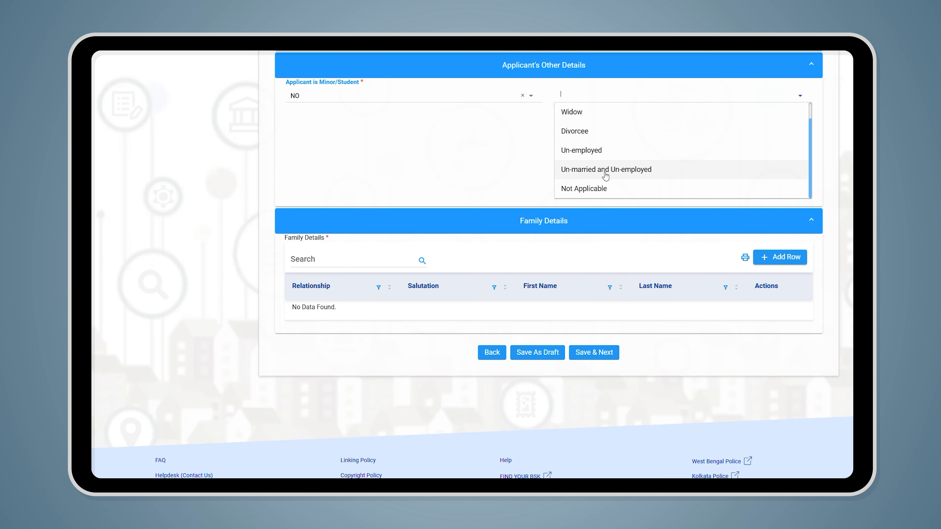
pyautogui.click(604, 189)
# Step: Add a Father row with salutation Mr. and his first and last name to Family Details
pyautogui.click(598, 166)
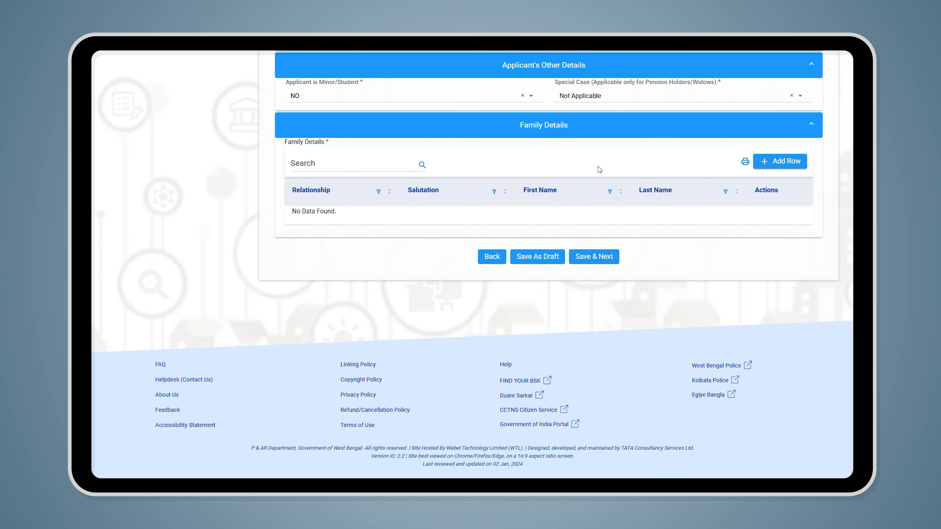
pyautogui.click(774, 162)
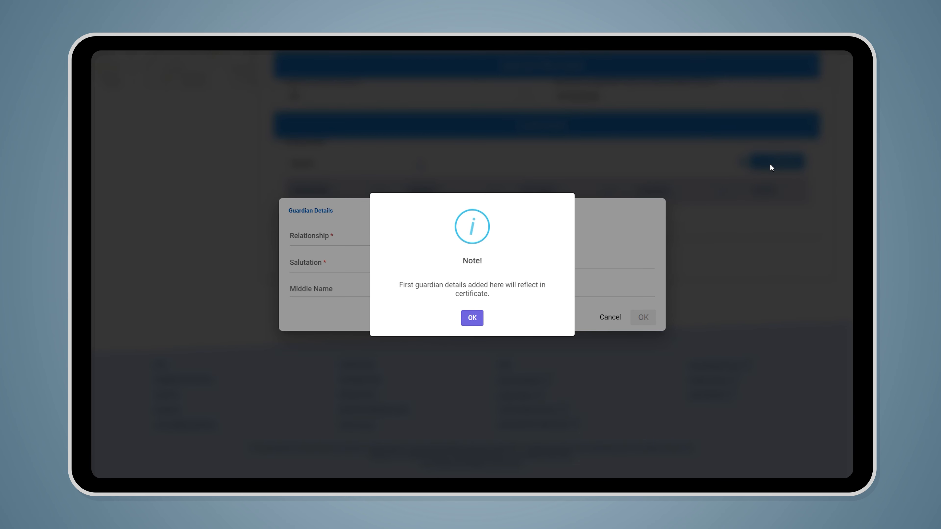
pyautogui.click(472, 318)
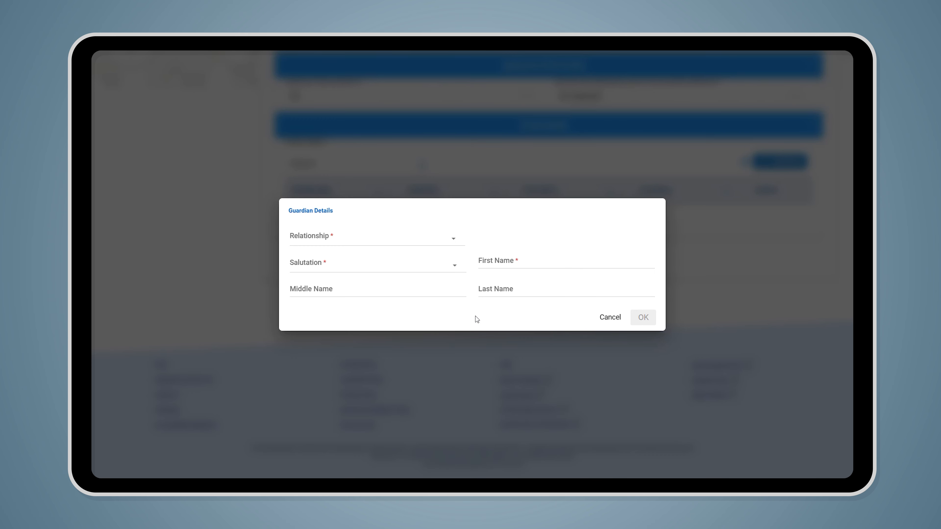
pyautogui.click(452, 239)
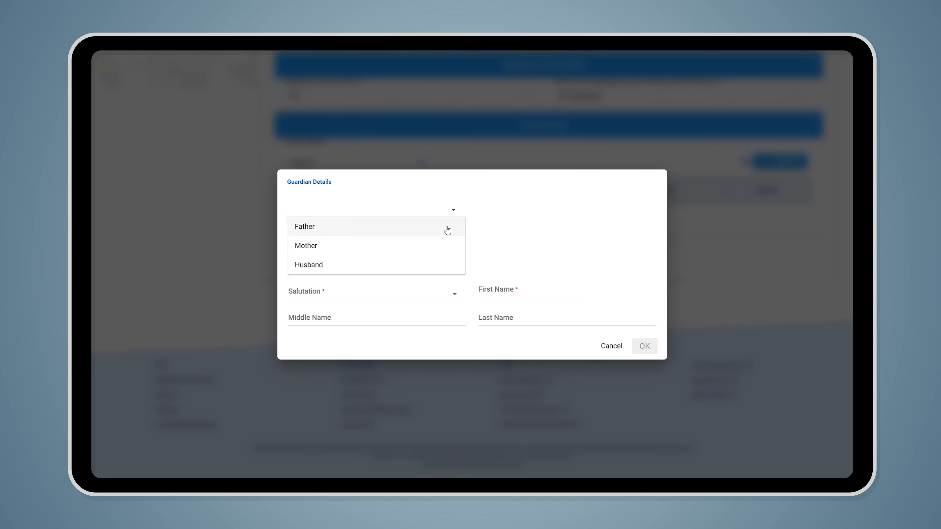
pyautogui.click(448, 230)
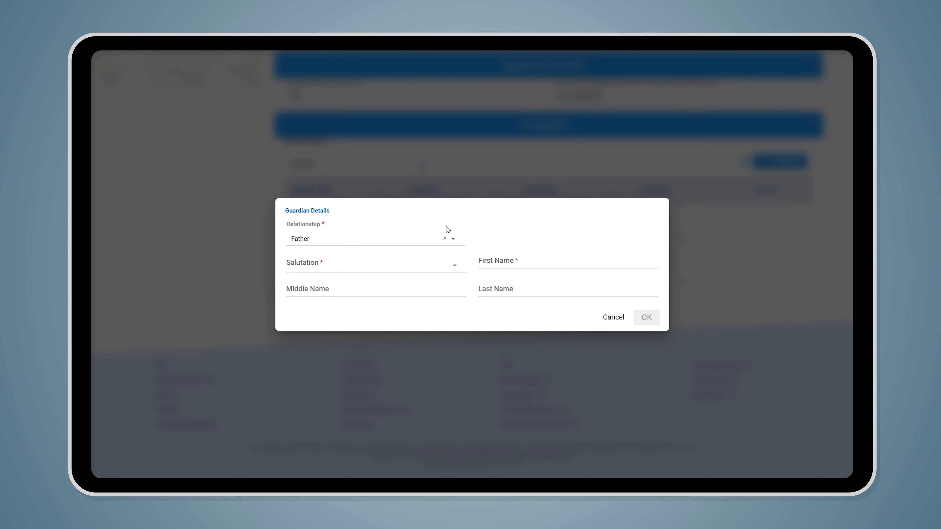
pyautogui.click(454, 268)
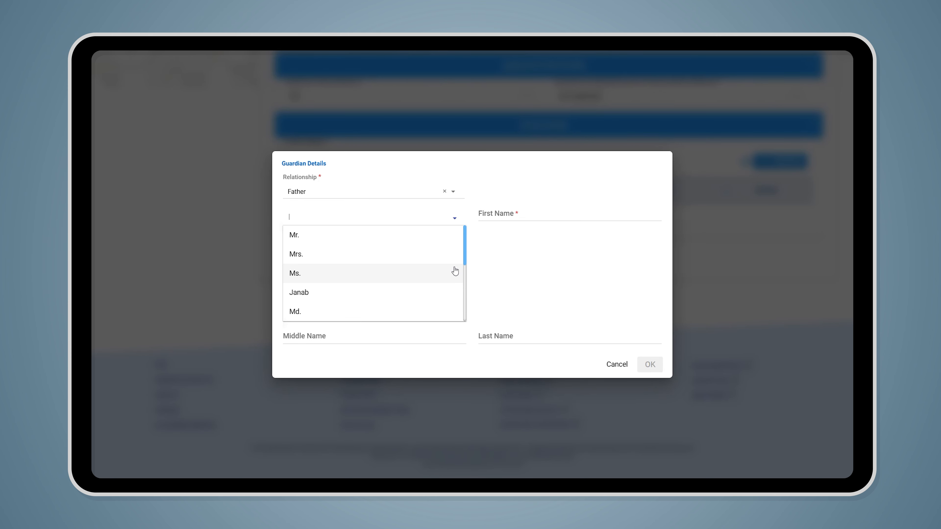
pyautogui.click(443, 237)
pyautogui.click(511, 242)
pyautogui.write('Axxxxx')
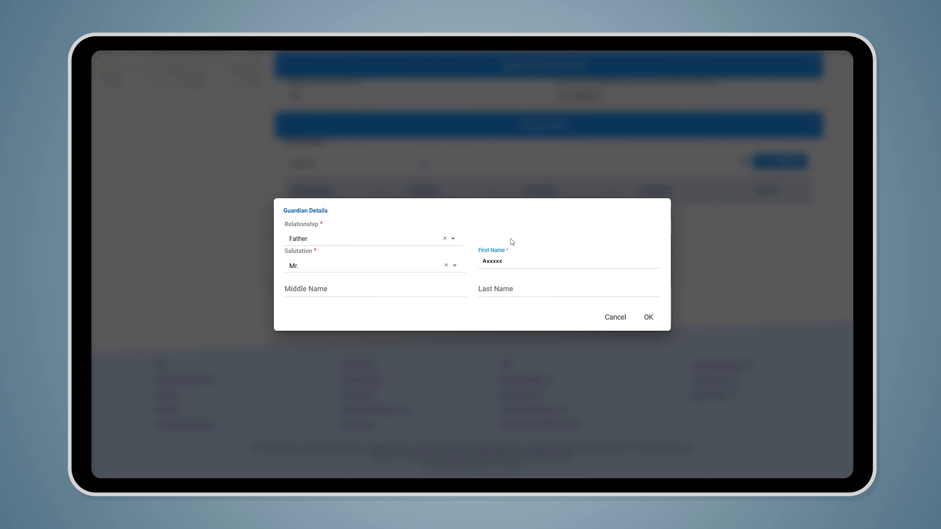
pyautogui.press('Tab')
pyautogui.press('Tab')
pyautogui.write('Mxxxxx')
pyautogui.click(649, 319)
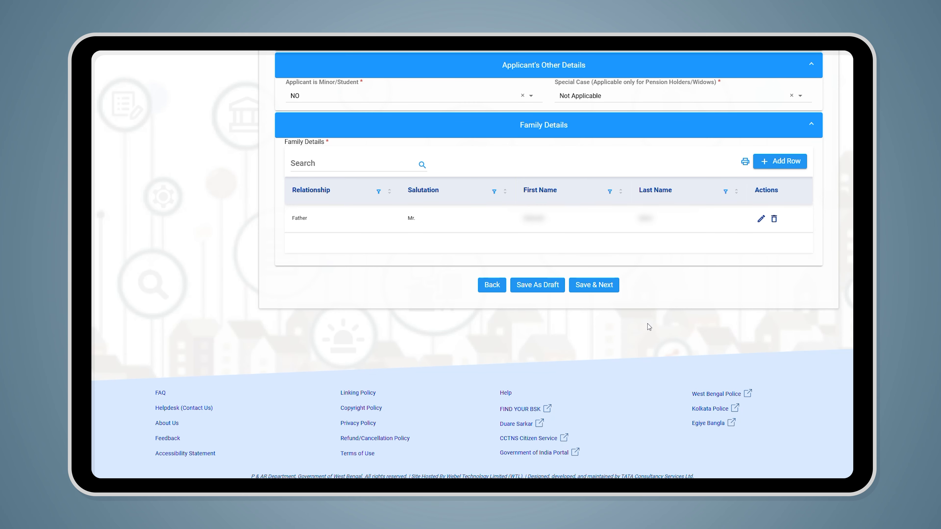
# Step: Enter monthly income 5000, business Mason, and reason Other with 'Caste Certificate'
pyautogui.click(609, 284)
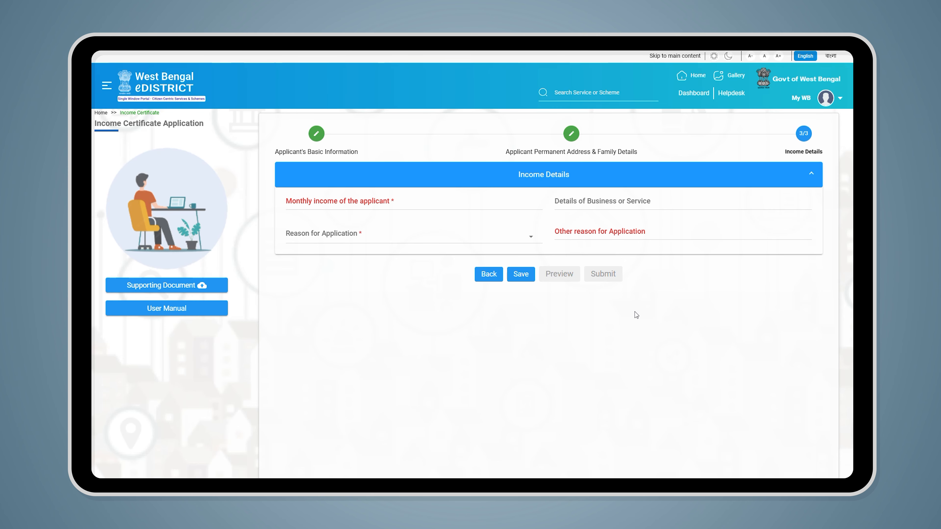
pyautogui.click(435, 203)
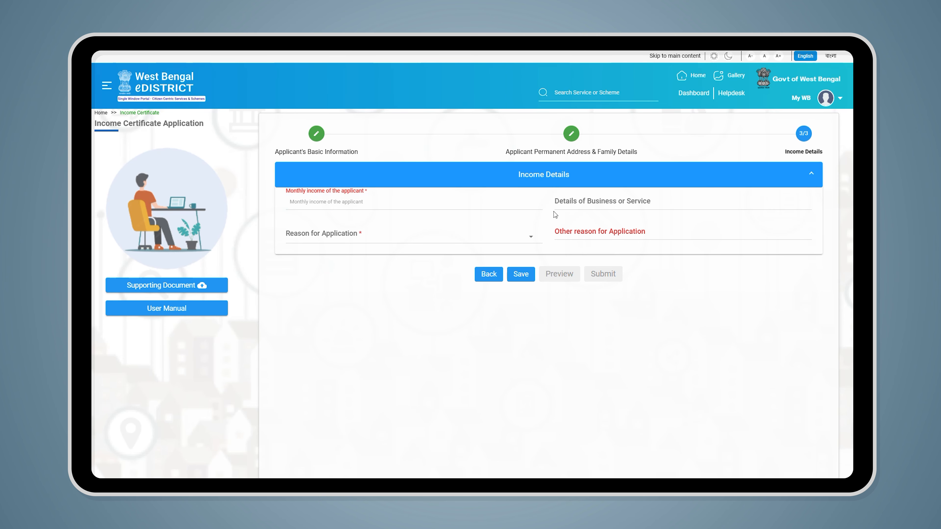
pyautogui.write('5000')
pyautogui.press('Tab')
pyautogui.write('M')
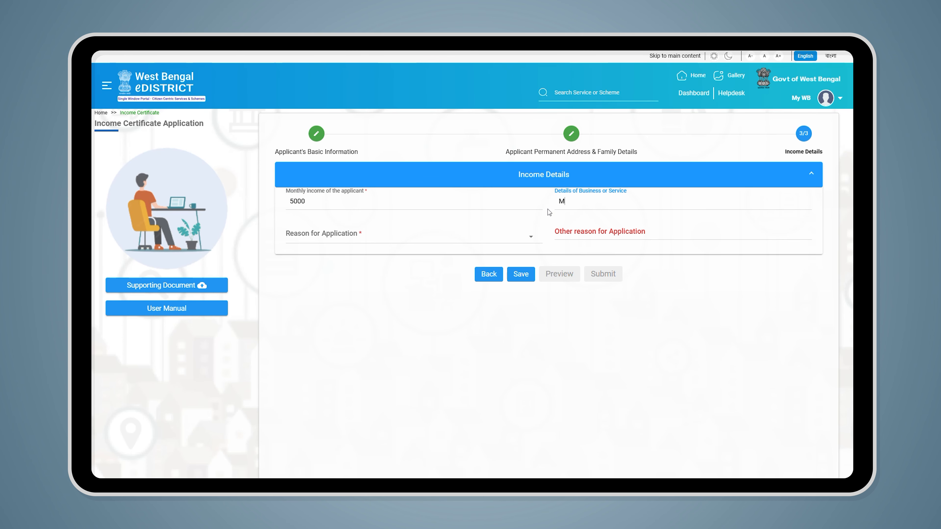
pyautogui.write('ason')
pyautogui.click(532, 238)
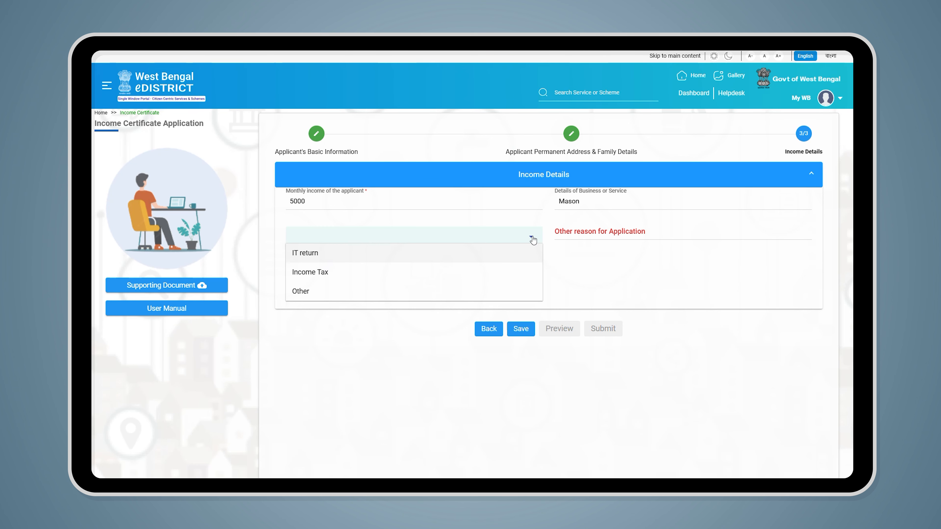
pyautogui.click(515, 291)
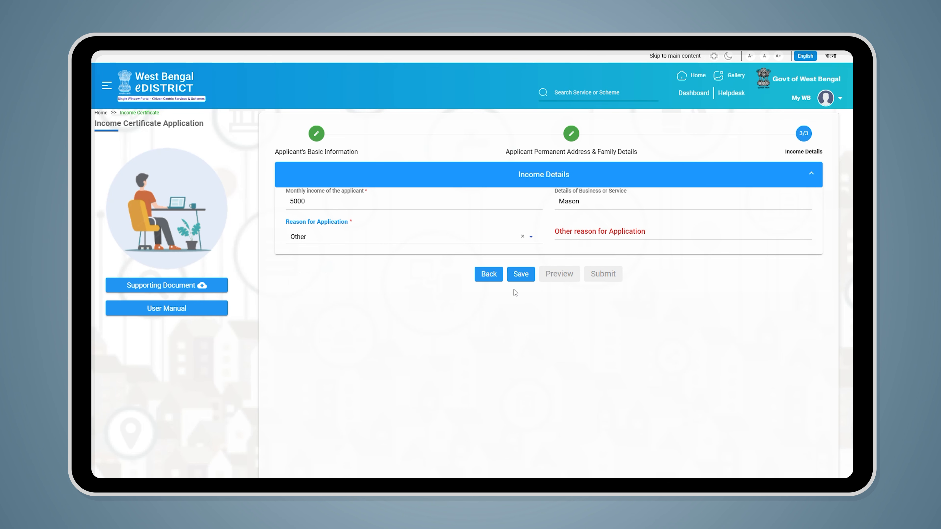
pyautogui.write('Caste Certificate')
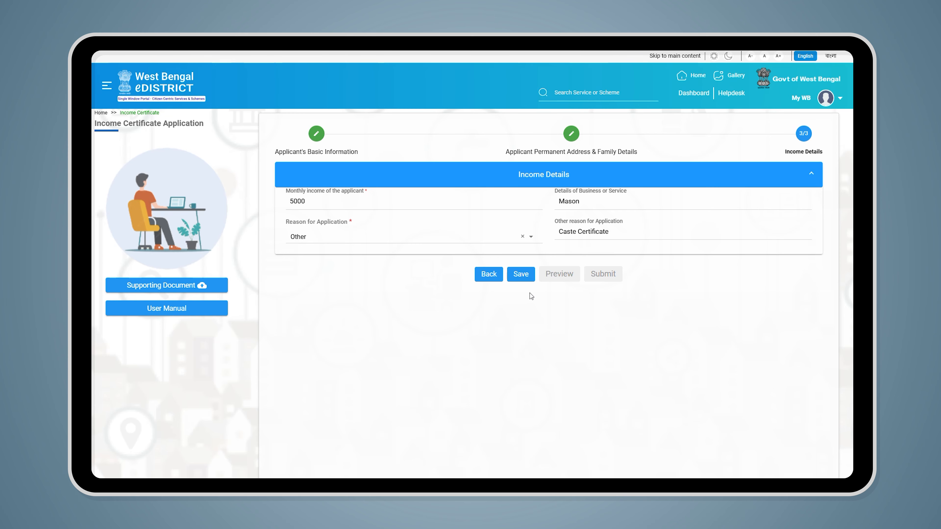
# Step: Preview the completed application document, scroll through it, and close the preview
pyautogui.click(561, 276)
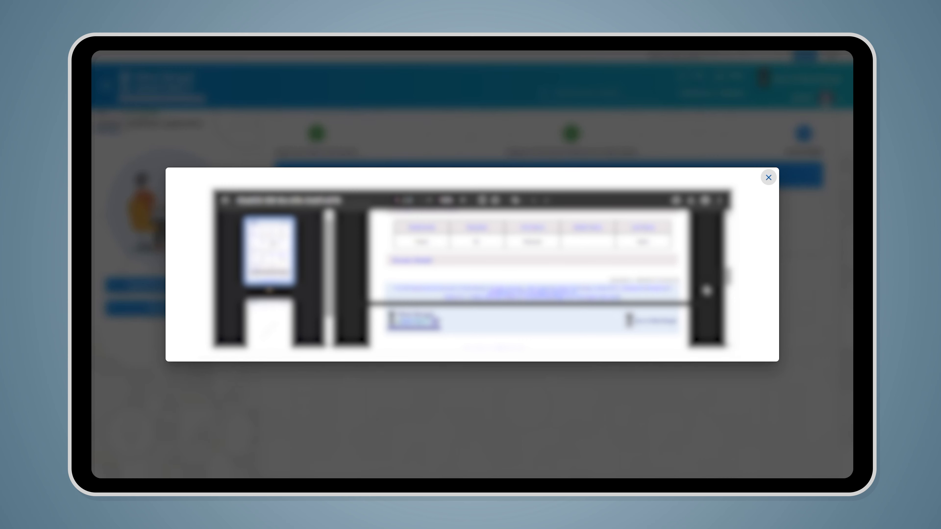
pyautogui.scroll(-10, 706, 290)
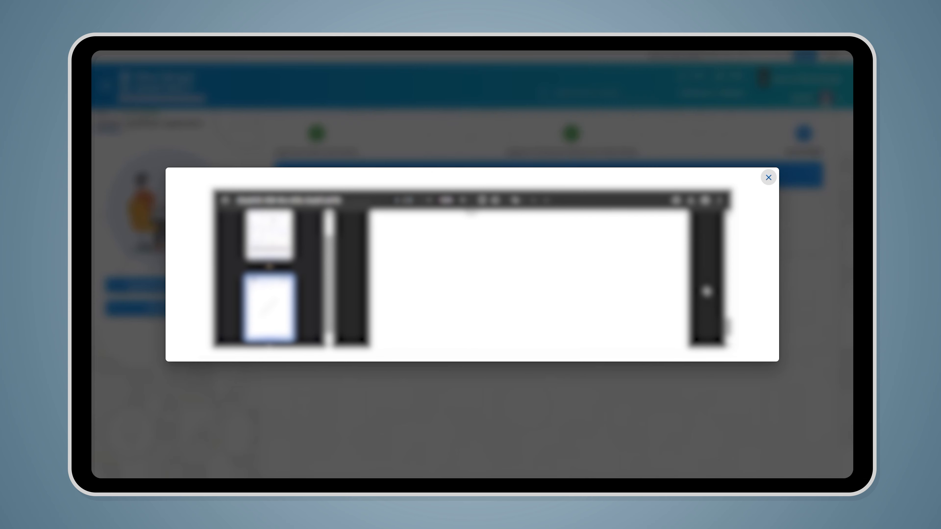
pyautogui.click(769, 179)
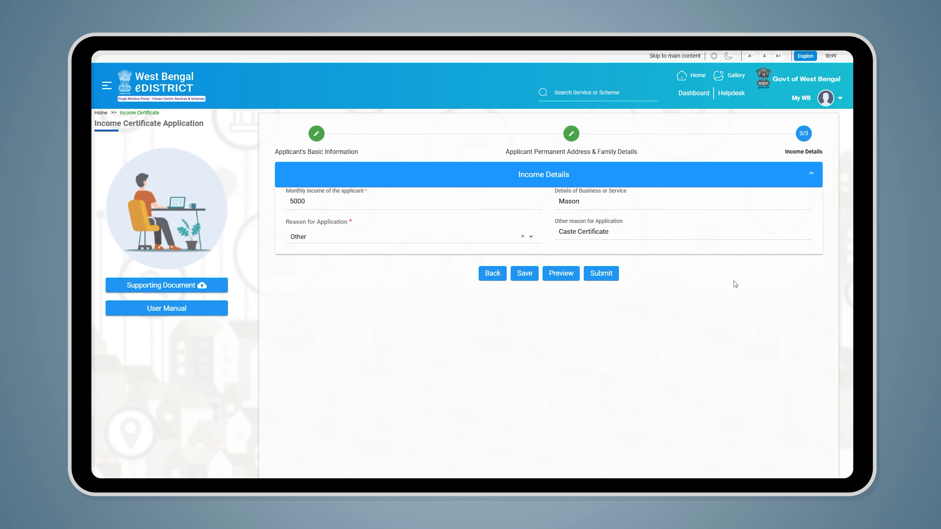
# Step: Attach the Aadhaar Card file as residential proof and the Photo file as the photograph
pyautogui.click(599, 273)
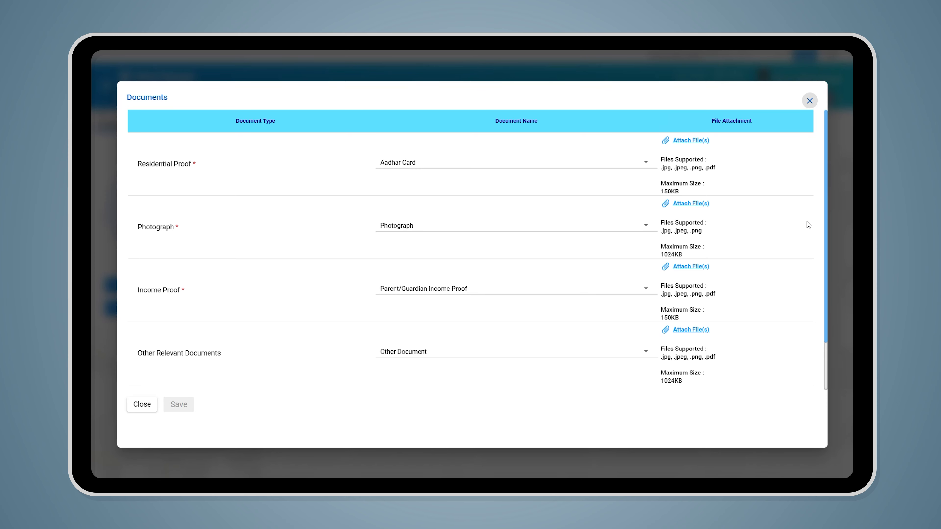
pyautogui.click(698, 140)
pyautogui.click(498, 257)
pyautogui.click(638, 377)
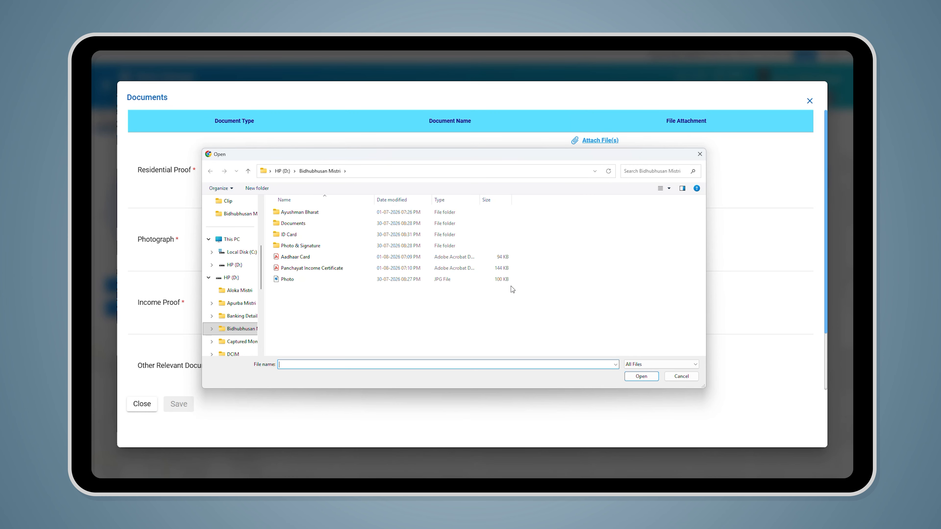
pyautogui.click(499, 282)
pyautogui.click(639, 378)
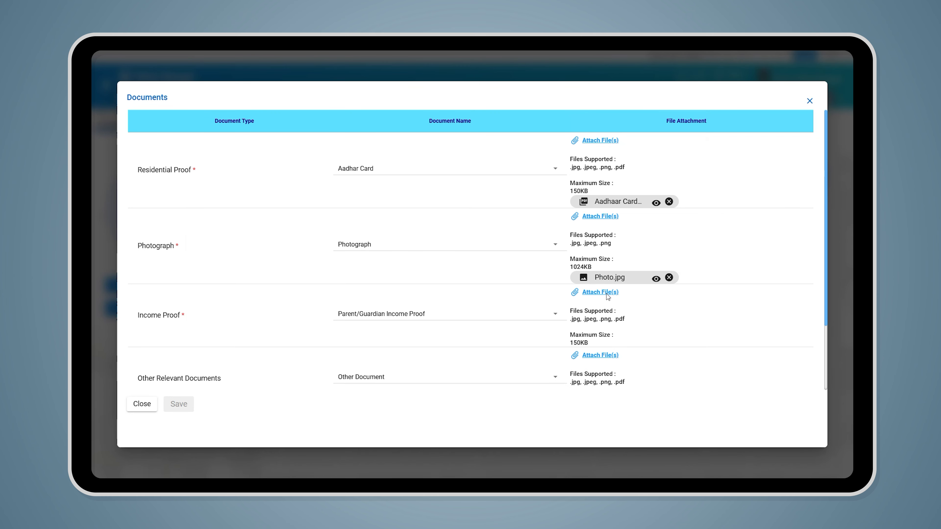
# Step: Attach the Panchayat Income Certificate as income proof, accept the declaration, and save
pyautogui.click(604, 293)
pyautogui.click(506, 269)
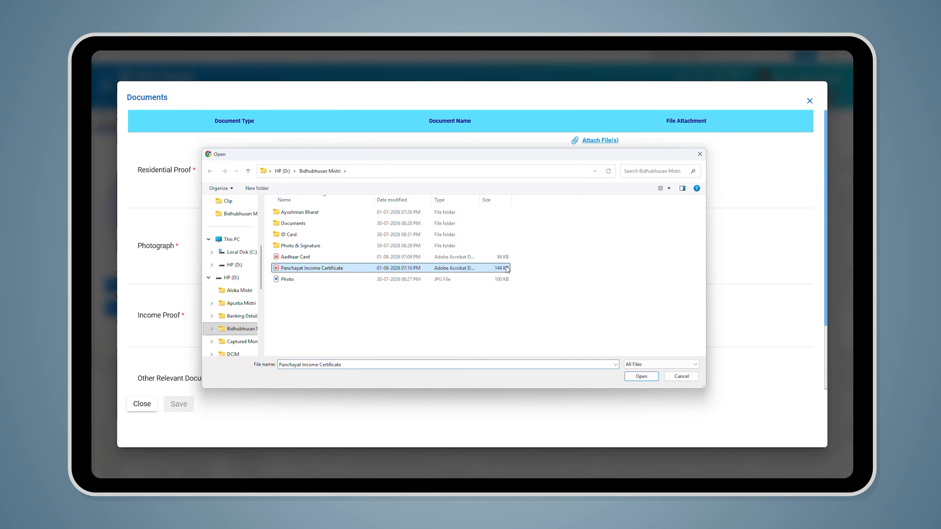
pyautogui.click(641, 377)
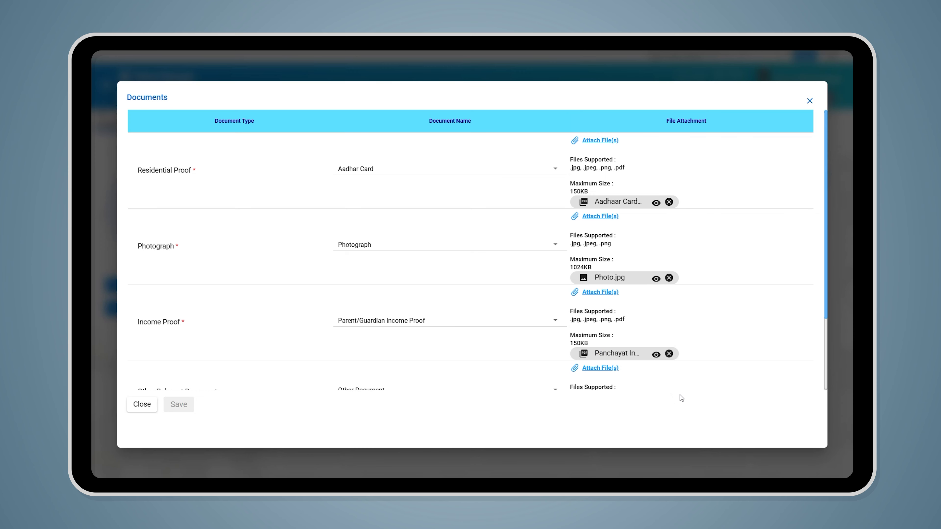
pyautogui.scroll(-3, 681, 397)
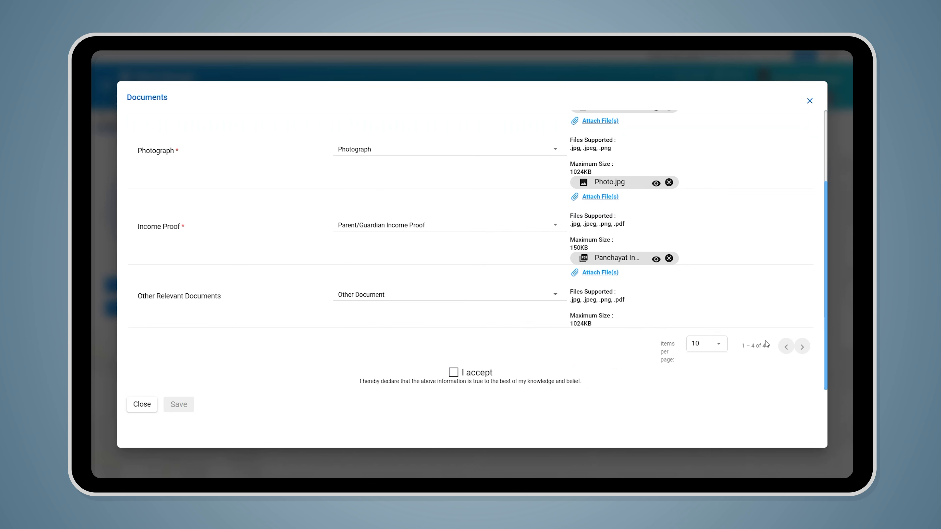
pyautogui.click(453, 373)
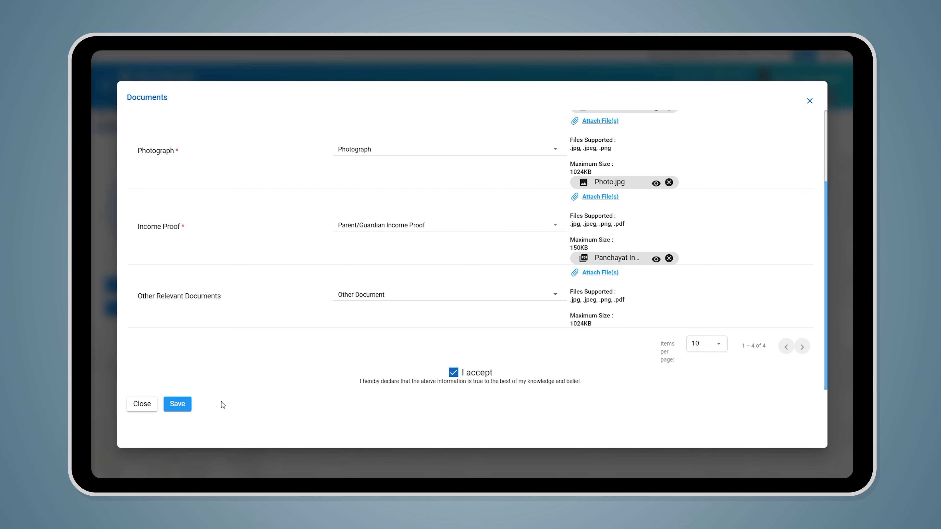
pyautogui.click(177, 404)
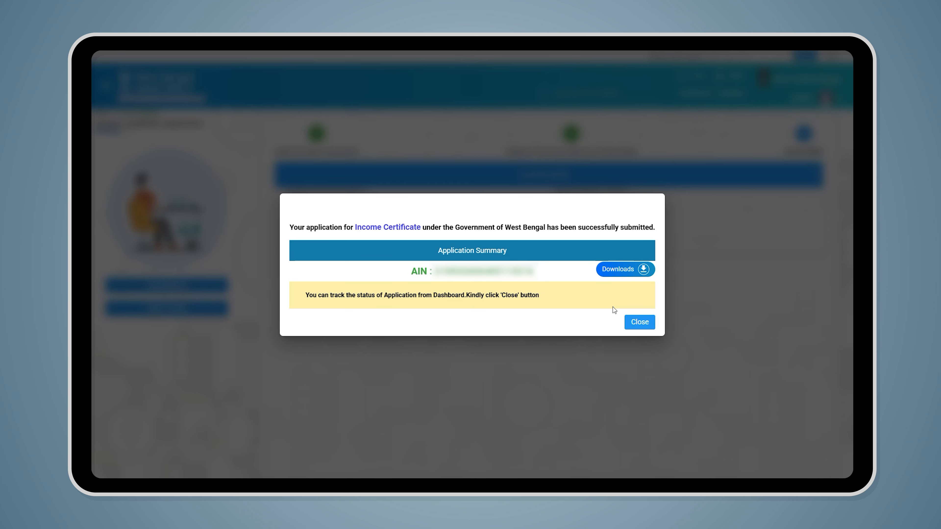
# Step: Dismiss the Application Summary to see the Income Certificate application listed as In Progress
pyautogui.click(643, 323)
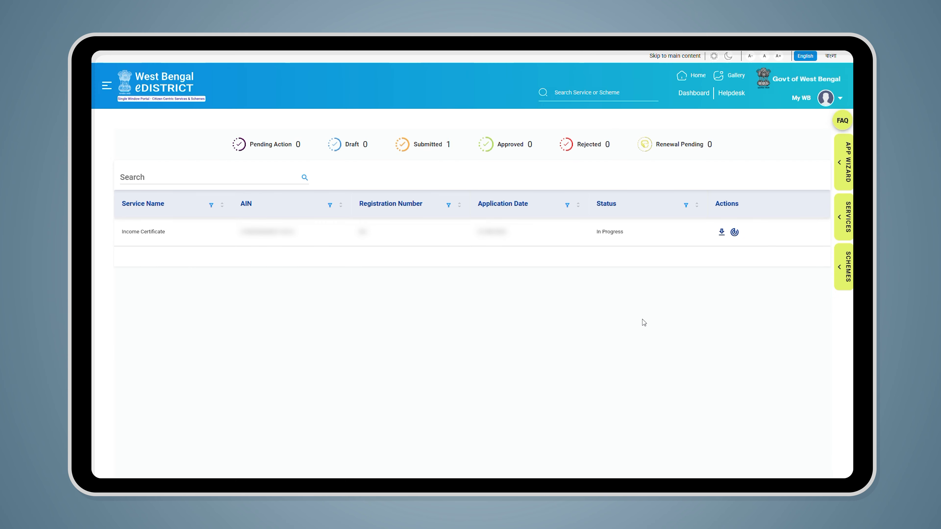